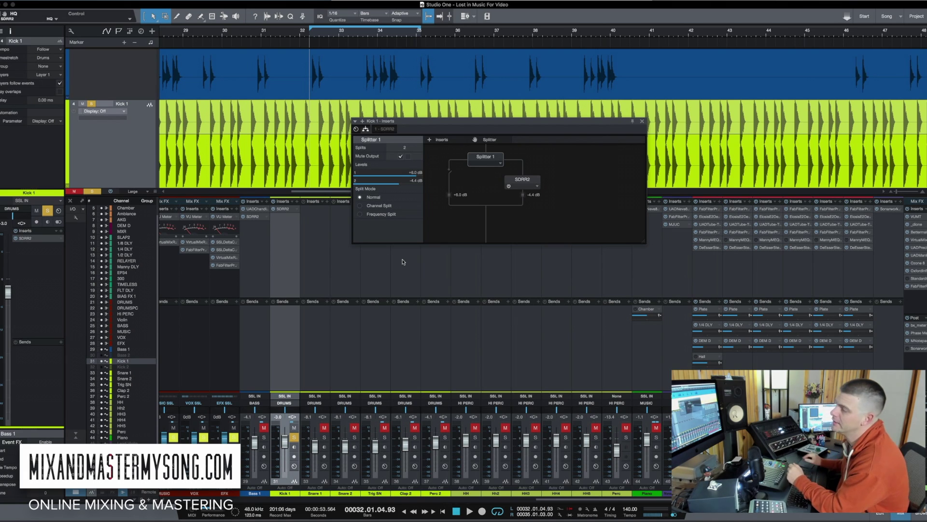
Step: Open the SDRR2 on Kick 1 and go through its Tube, Digi and Fuzz modes, returning to Desk
double_click(289, 211)
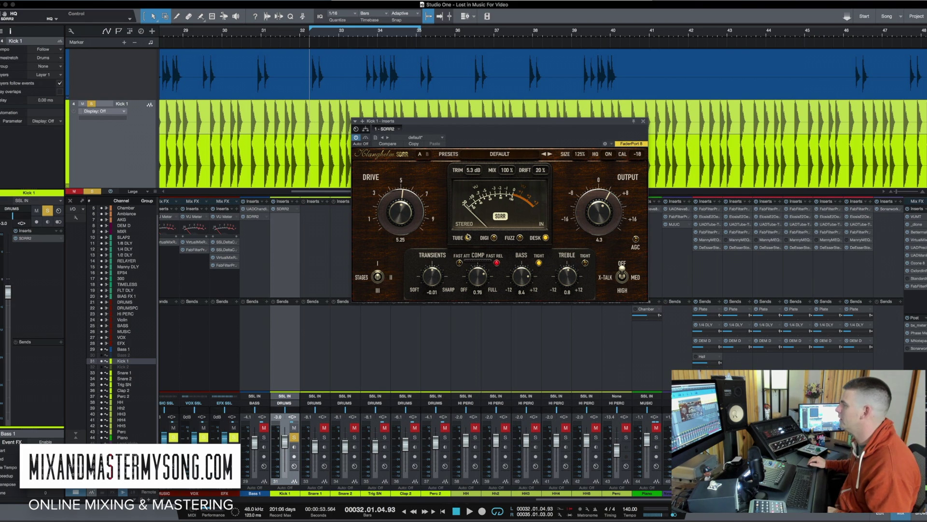
left_click(467, 237)
left_click(493, 238)
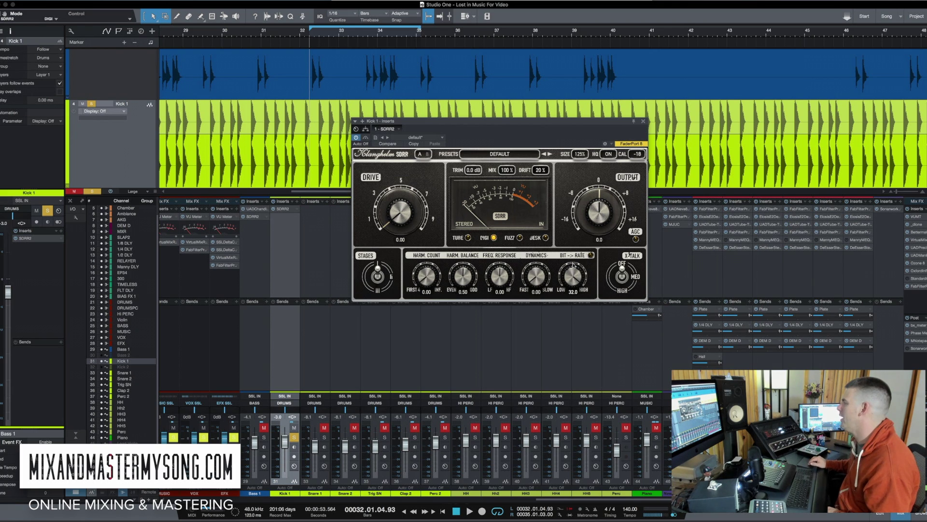
left_click(518, 237)
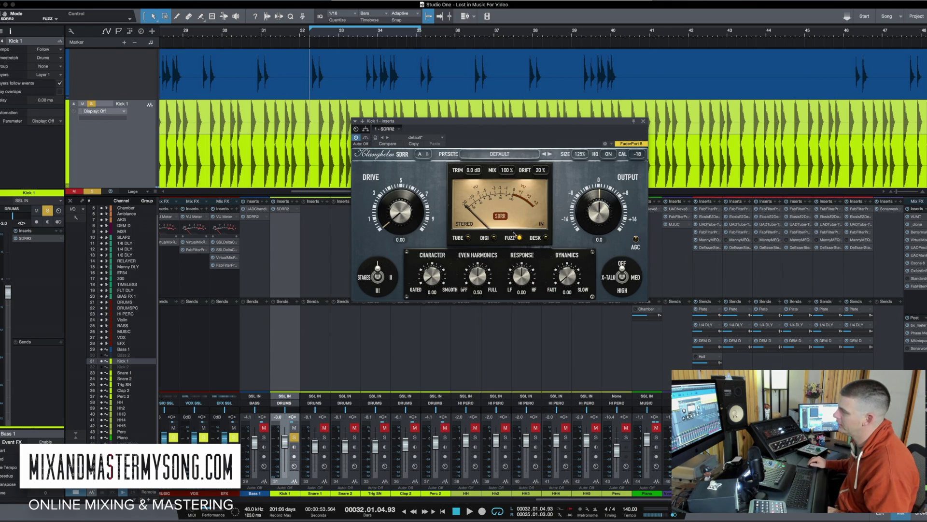
left_click(545, 237)
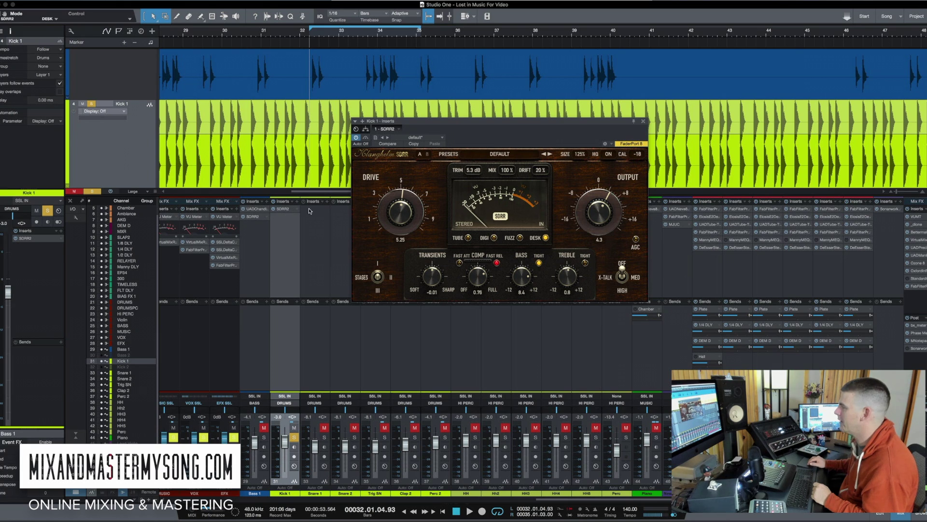
Step: Show Kick 1's splitter routing and audition the dry split alone, both splits together, and the SDRR2 split alone, using the output mutes
left_click(365, 129)
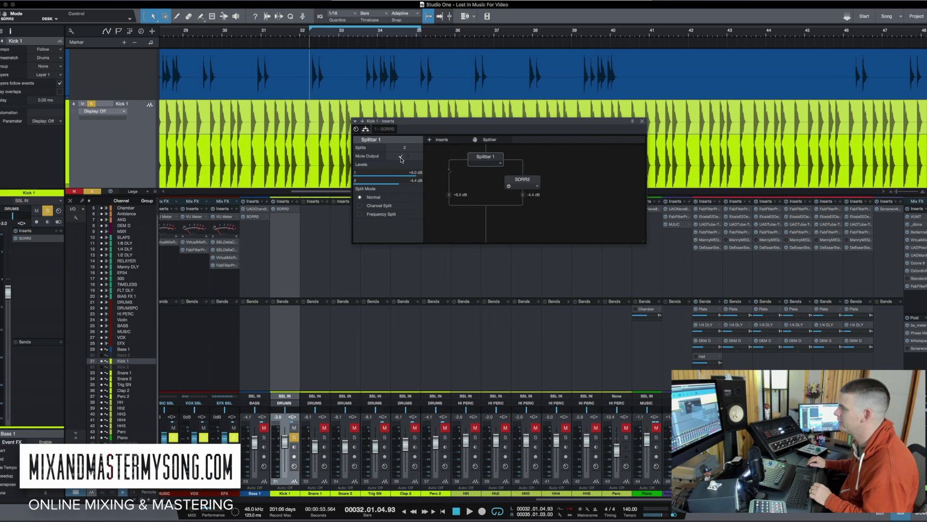
key("space")
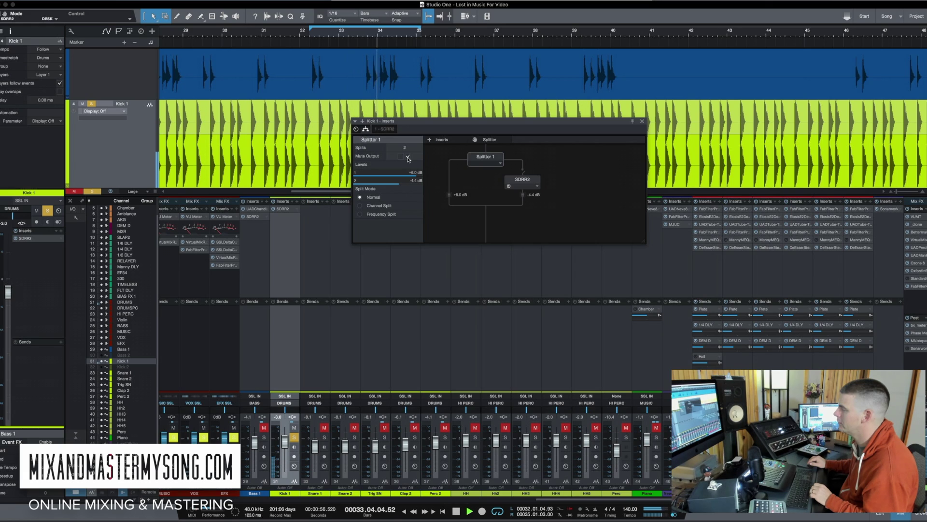
key("space")
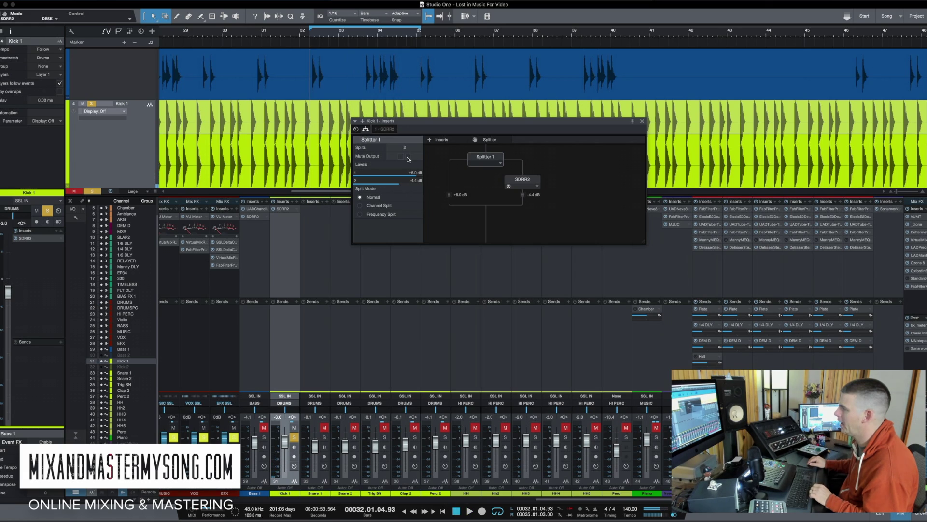
key("space")
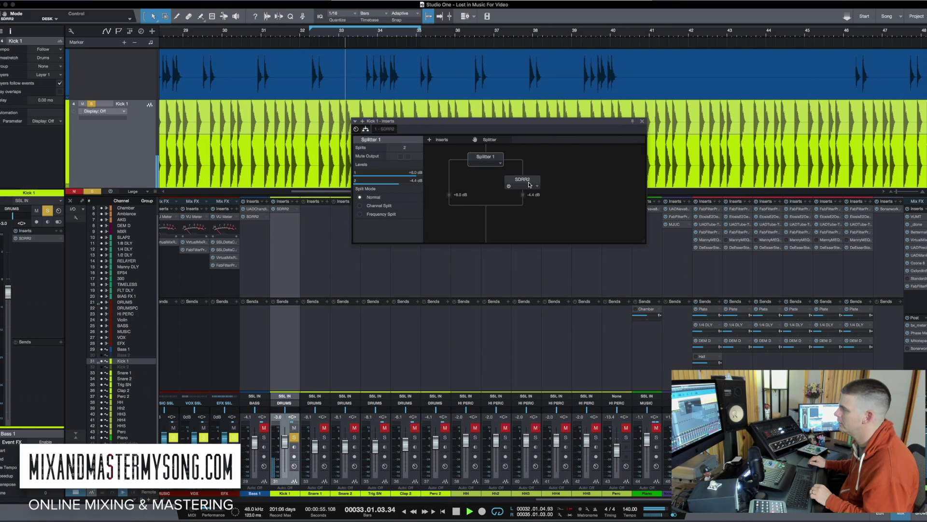
key("space")
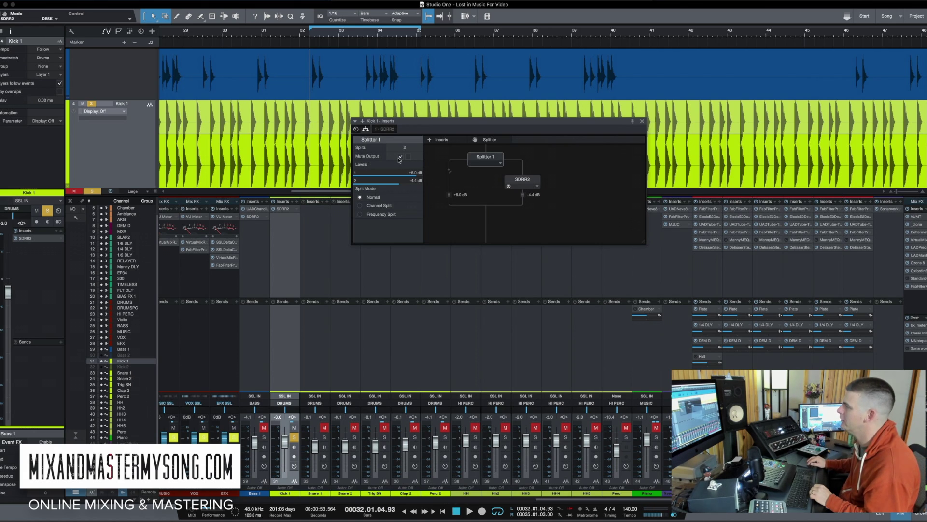
key("space")
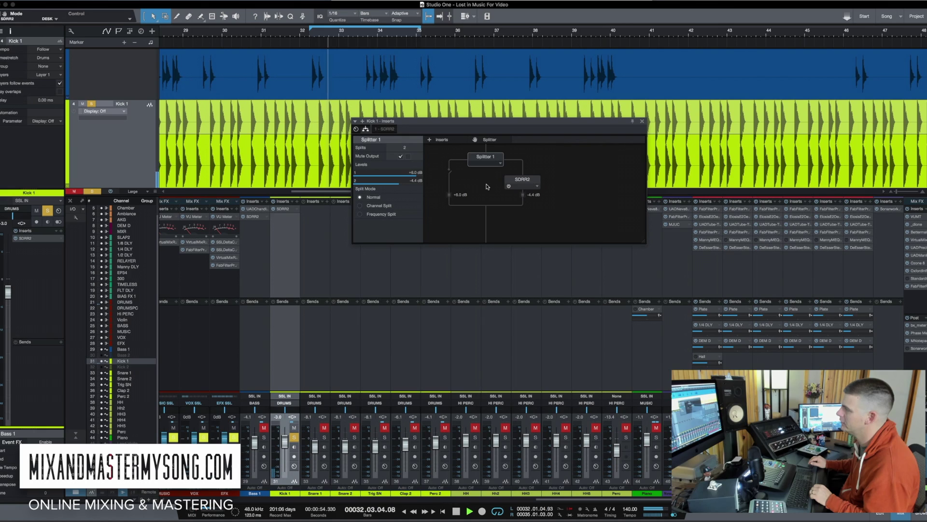
key("space")
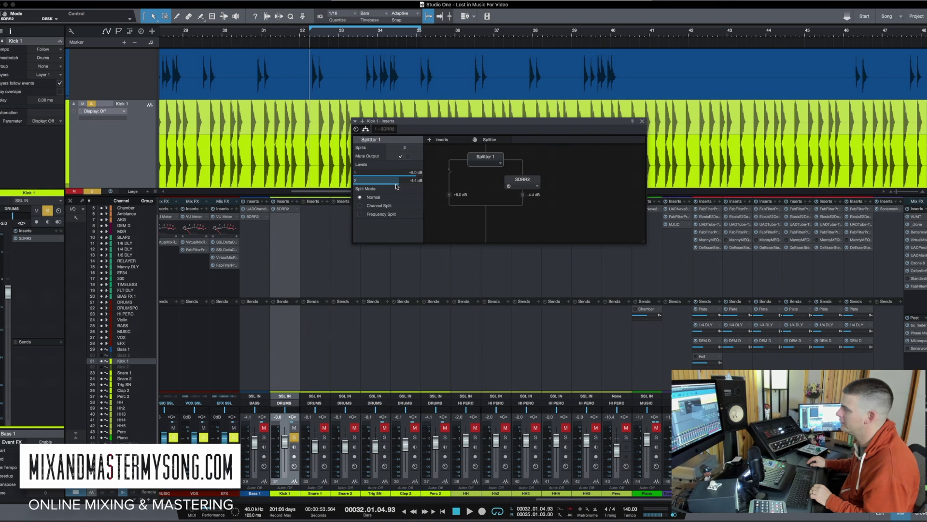
Step: Reopen the kick's SDRR2 from the splitter, try the compressor's medium attack, return it to slow and play the loop
left_click_drag(401, 187, 404, 187)
double_click(521, 180)
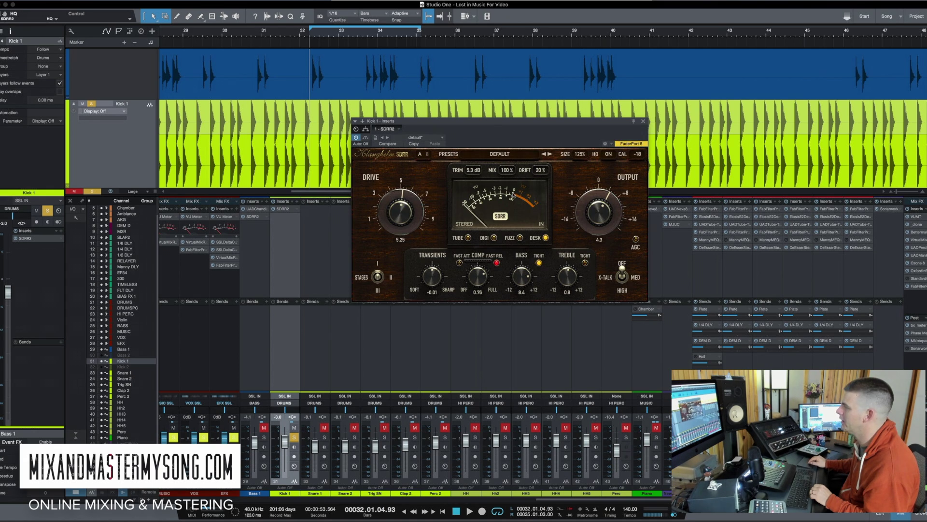
left_click_drag(482, 125, 380, 125)
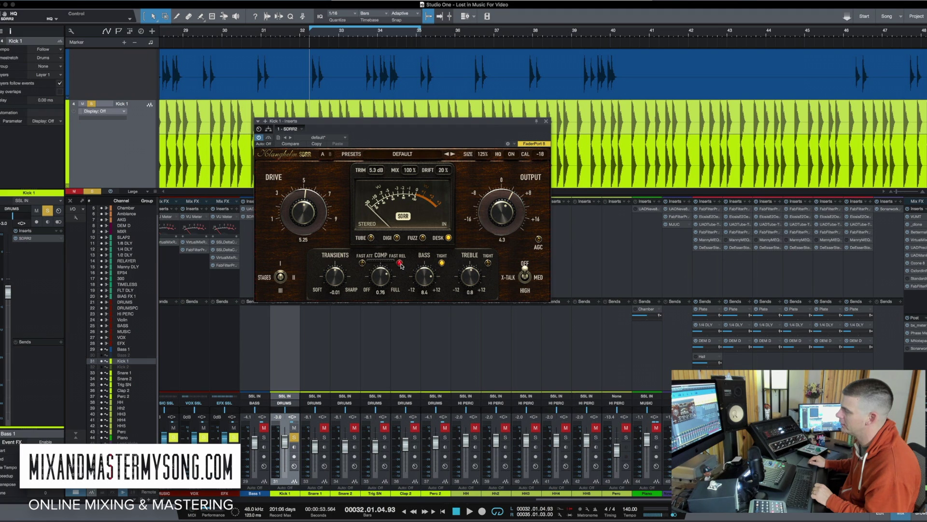
left_click(362, 263)
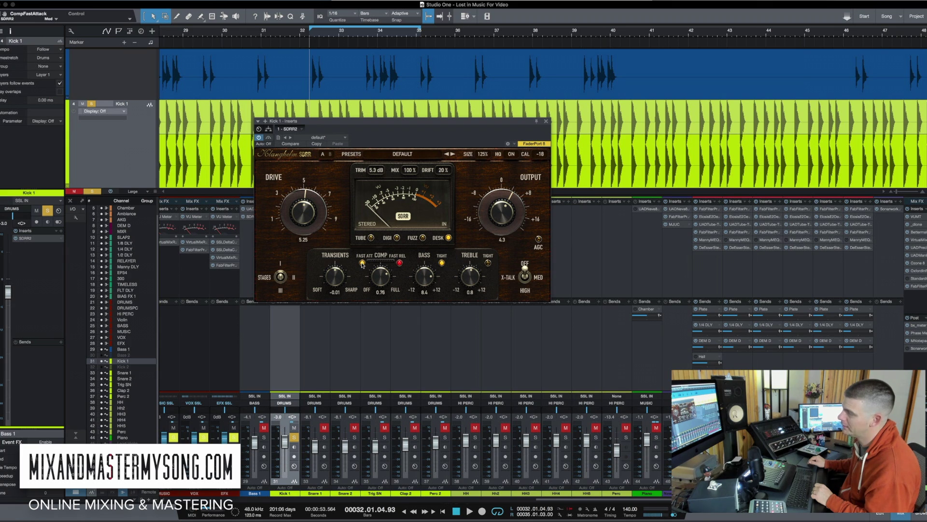
left_click(362, 263)
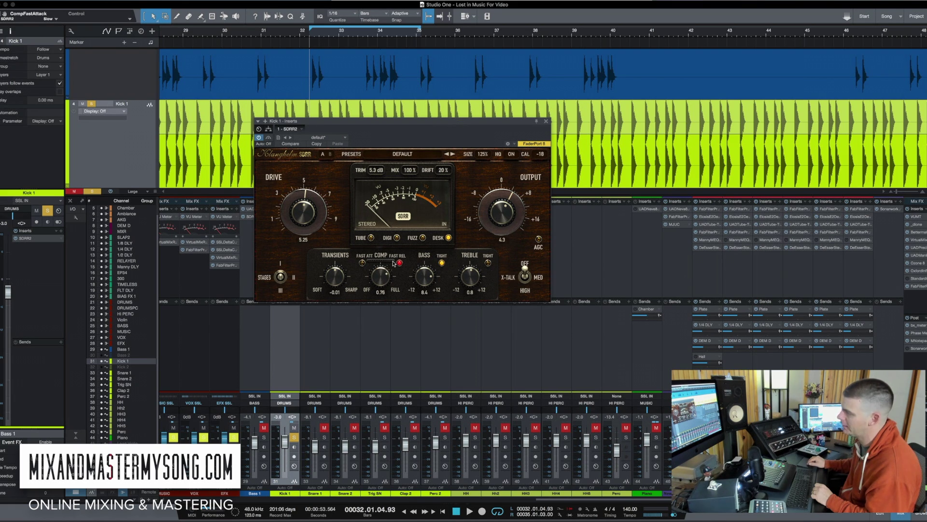
left_click_drag(463, 131, 463, 131)
key("space")
key("space")
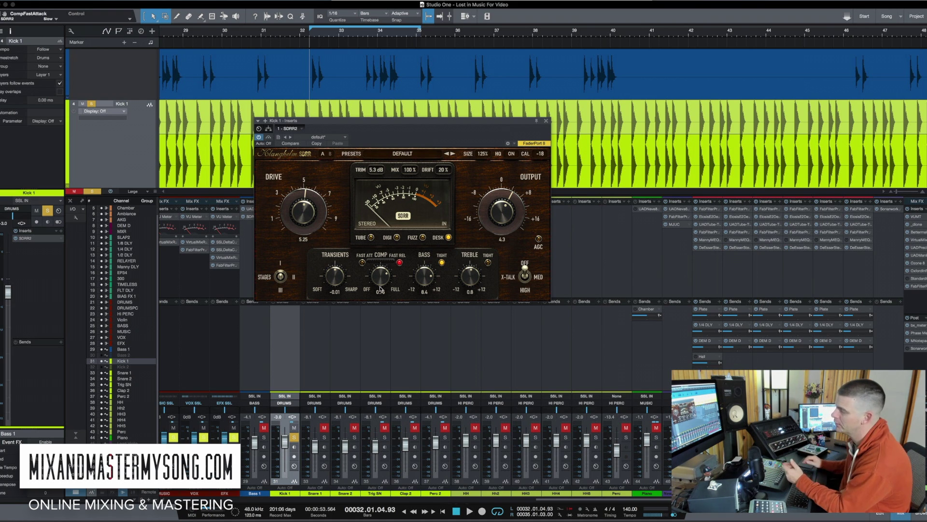
Step: Set the kick SDRR2's Bass to 8.0 dB with Tight on while the loop plays, and close the plug-in window
left_click(442, 263)
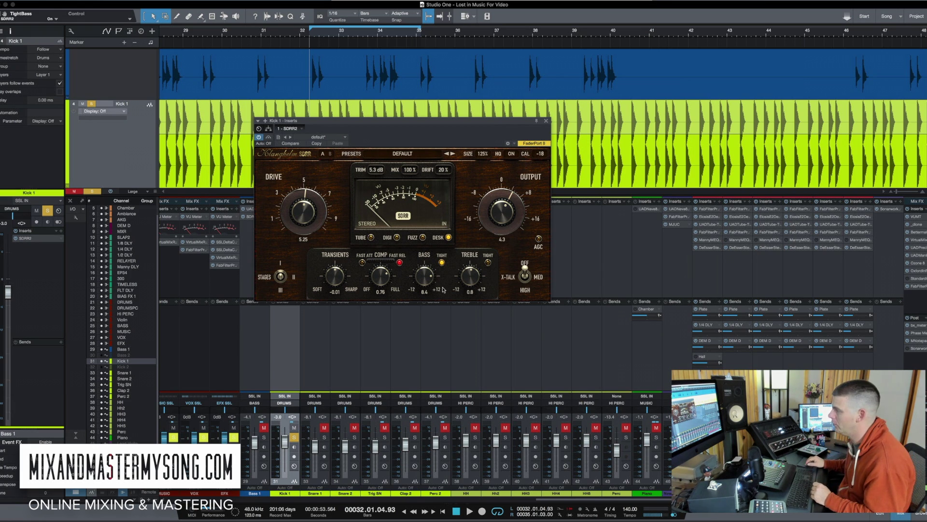
key("space")
mouse_move(424, 275)
left_mouse_down()
mouse_move(424, 304)
mouse_move(426, 263)
mouse_move(425, 290)
left_mouse_up()
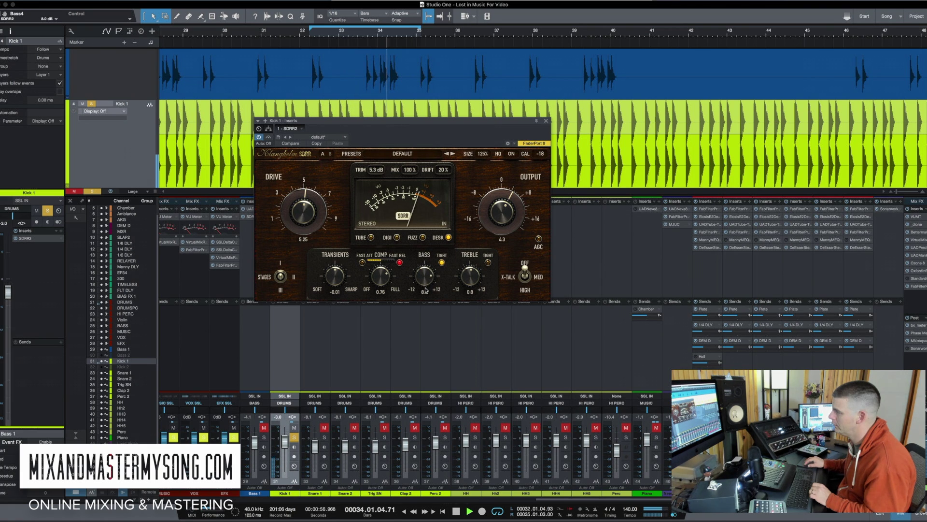
key("space")
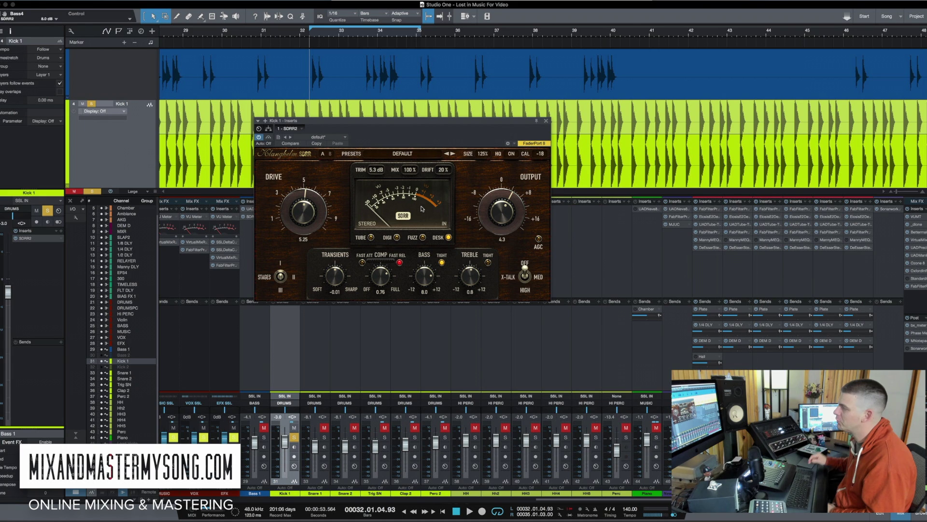
left_click(547, 121)
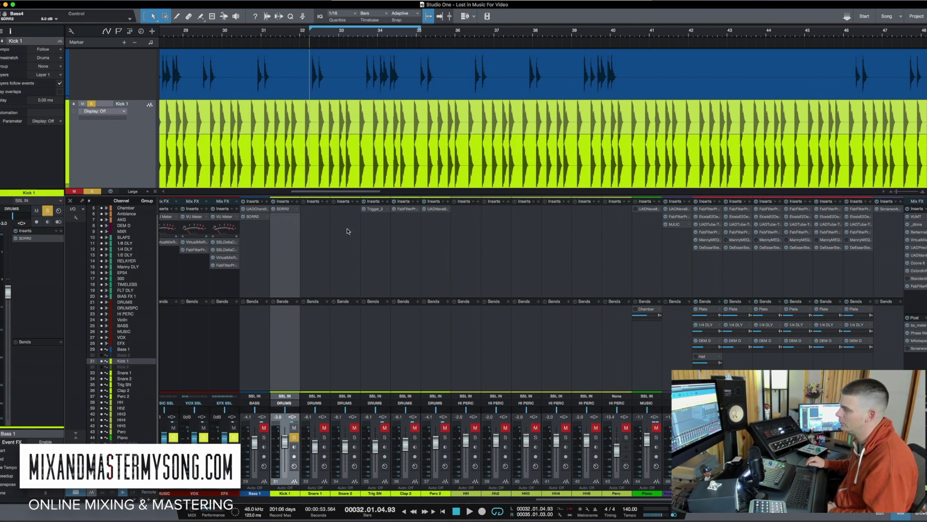
Step: Switch the solo from Kick 1 to Bass 1 and open the SDRR2 on the bass channel
left_click(294, 438)
left_click(263, 437)
left_click(252, 242)
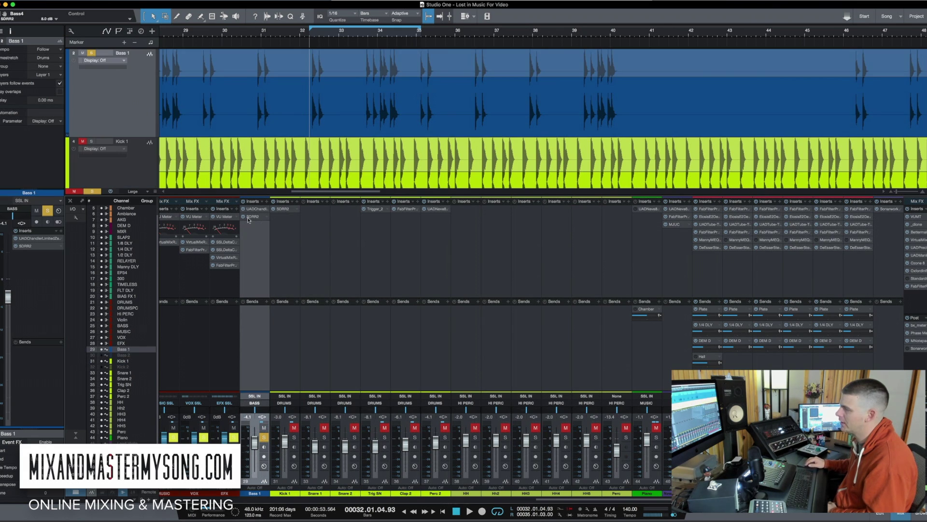
left_click(251, 216)
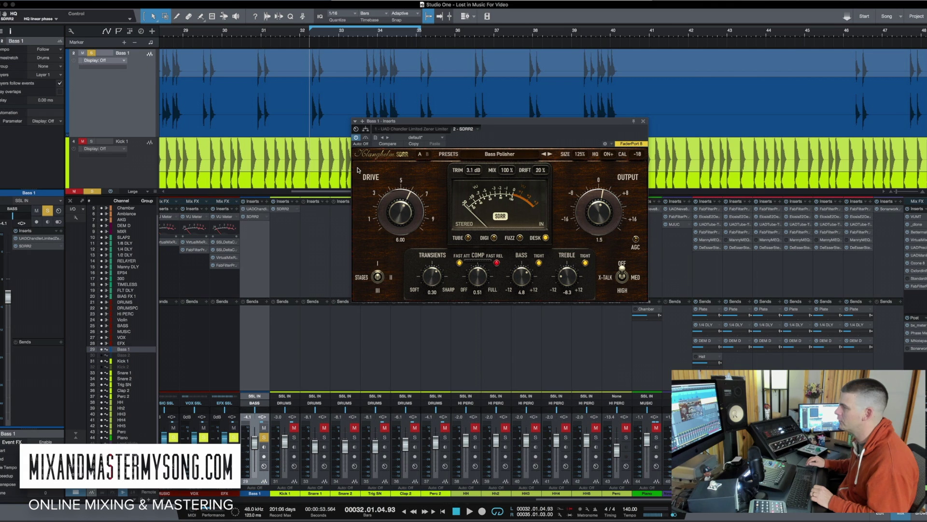
Step: Audition the soloed bass loop with its SDRR2 bypassed and with the plug-in active, using the Bass Polisher preset
left_click(366, 137)
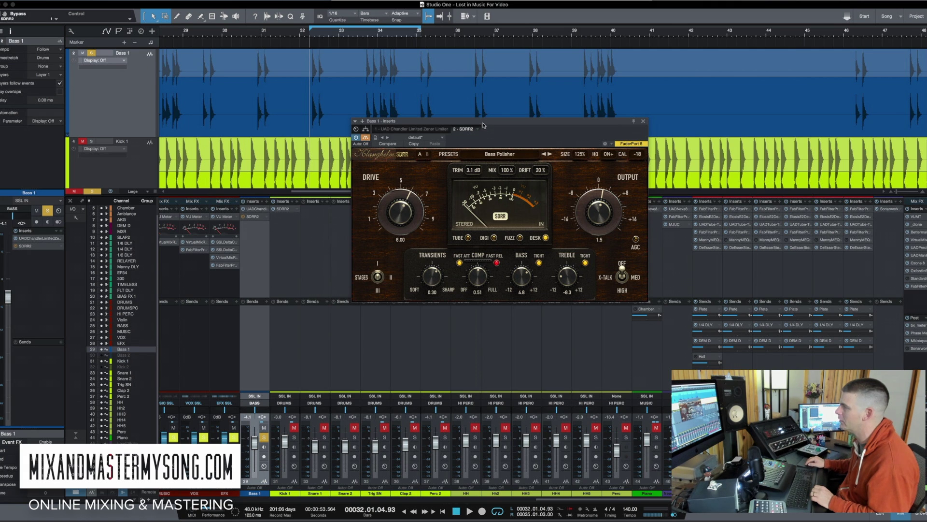
left_click_drag(483, 125, 505, 165)
key("space")
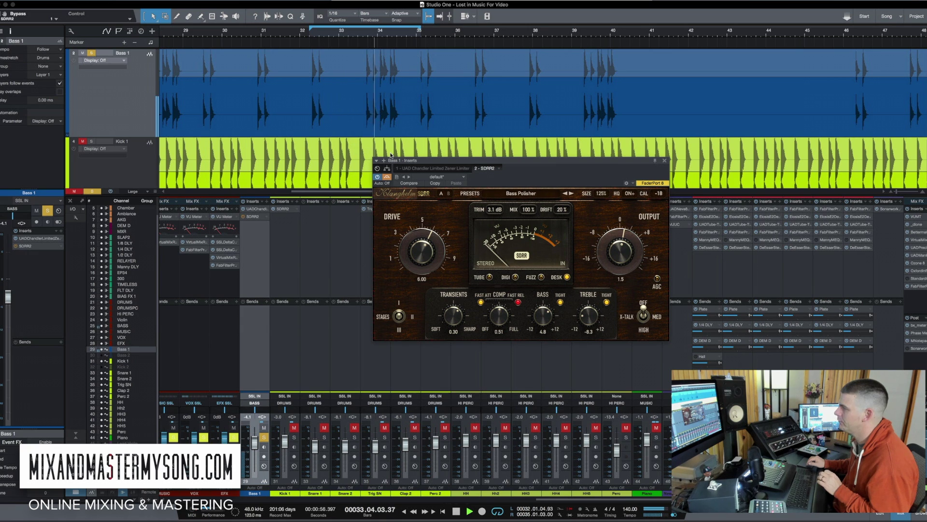
key("space")
left_click(387, 177)
key("space")
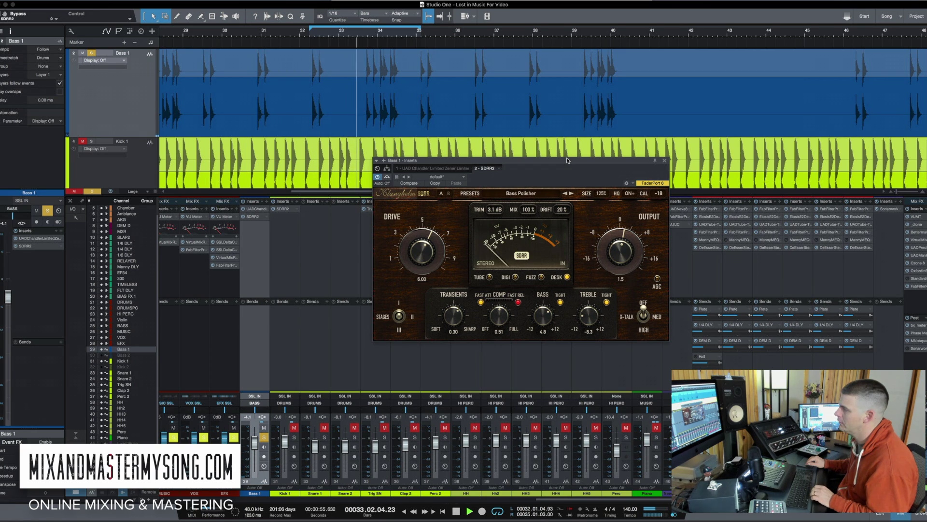
key("space")
left_click_drag(568, 160, 475, 150)
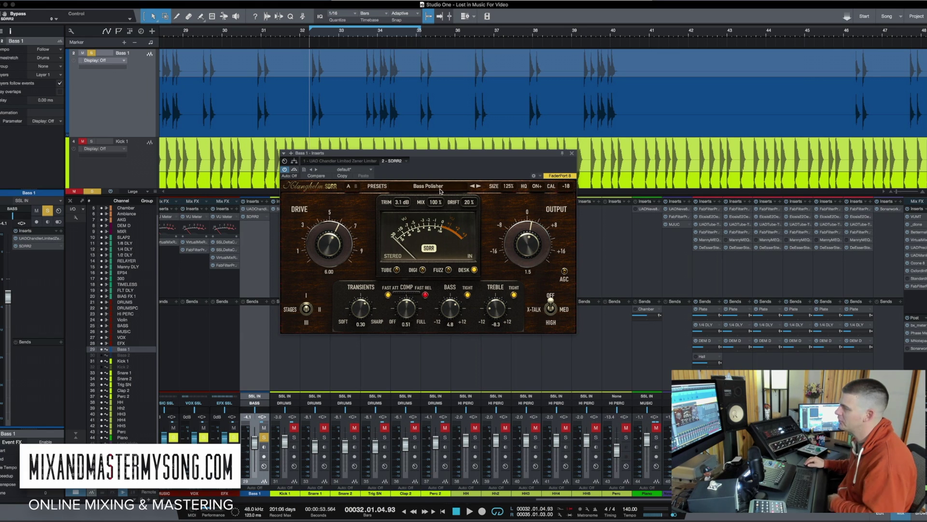
key("space")
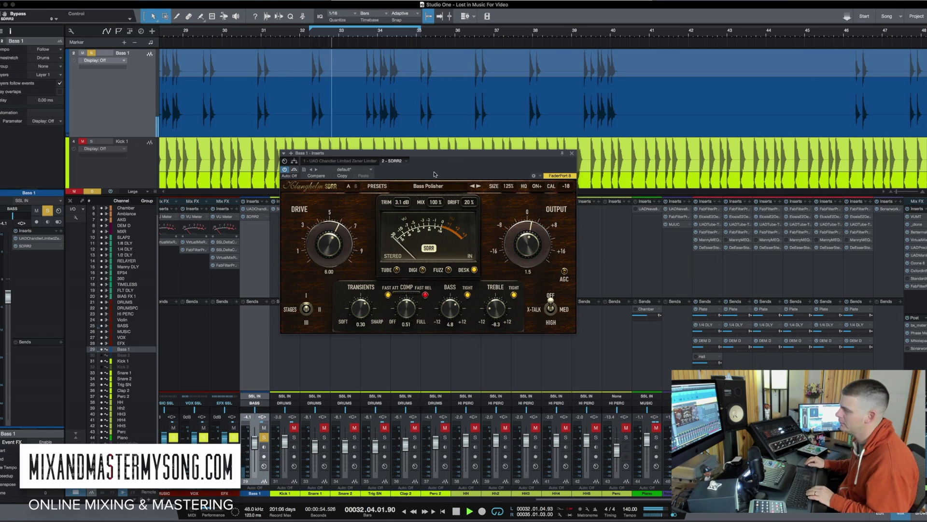
key("space")
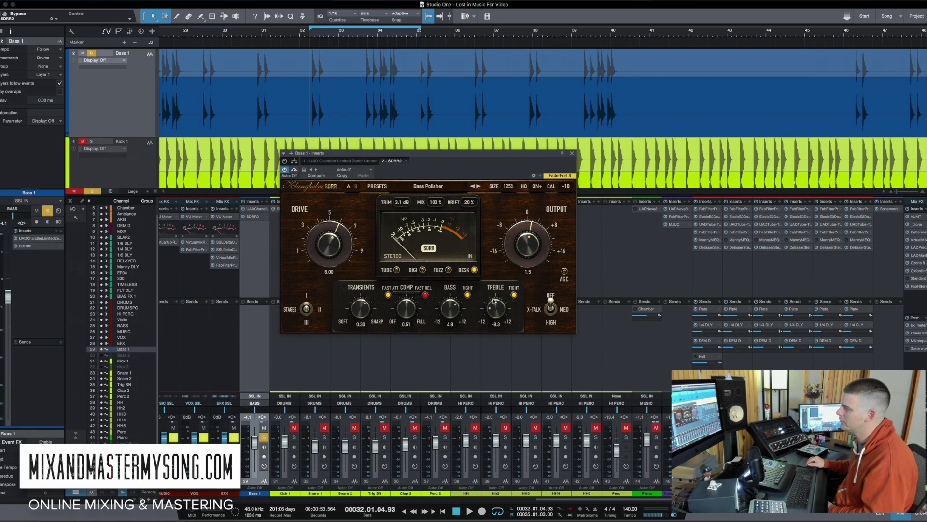
Step: Audition the bass with the SDRR2's Treble at -0.4 dB, and set it to -8.9 dB with Tight on
left_click(514, 295)
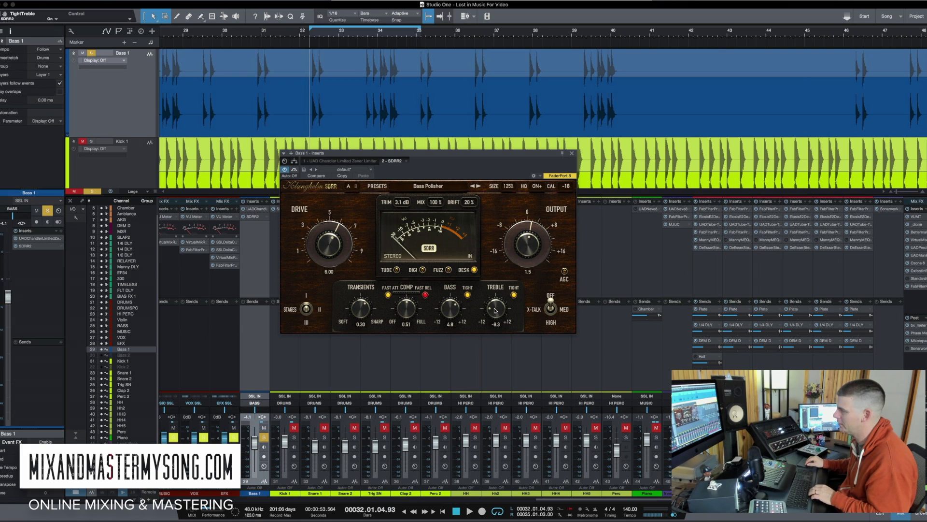
key("space")
left_click_drag(497, 310, 497, 280)
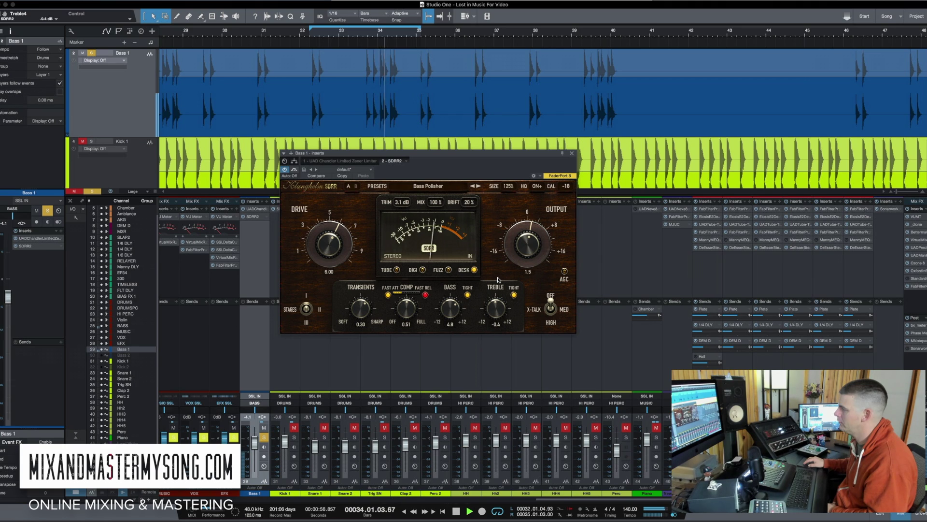
left_click_drag(498, 279, 508, 299)
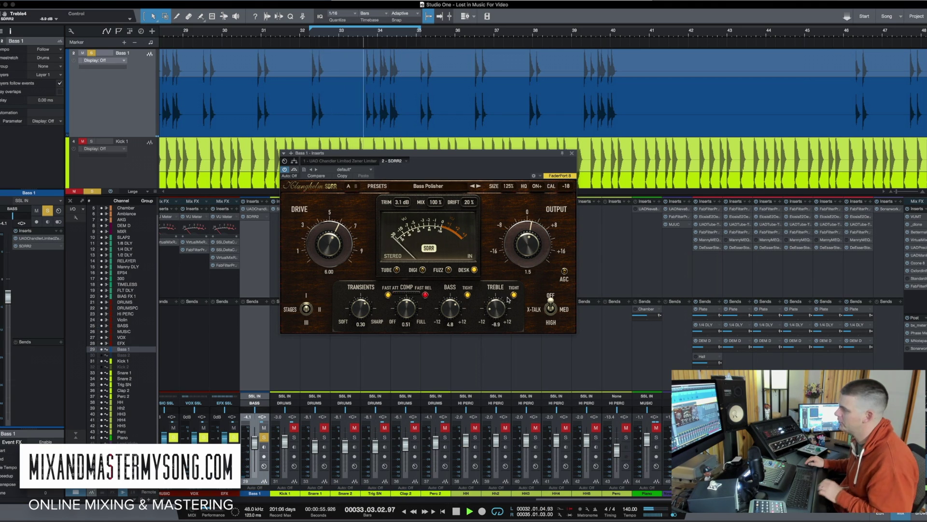
key("space")
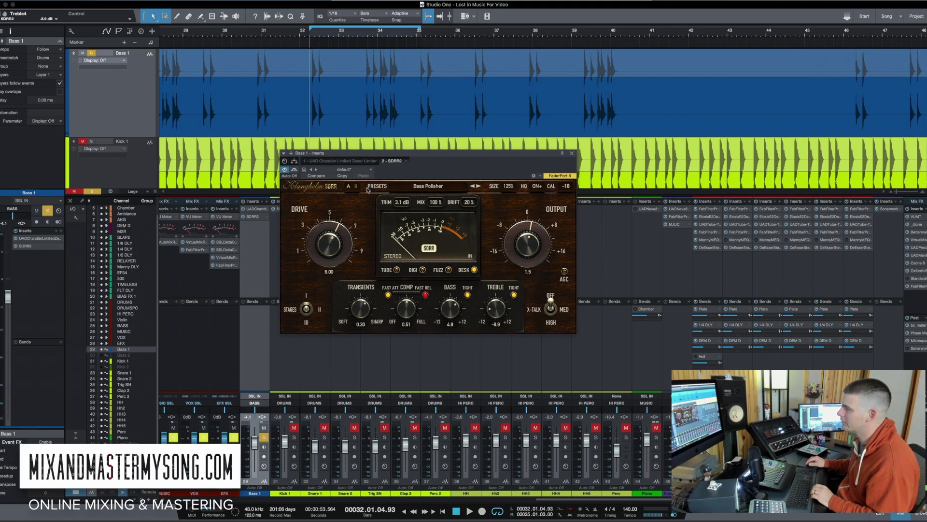
Step: Toggle the bass SDRR2's bypass on and off during playback to compare the adjusted sound
left_click_drag(405, 158, 373, 158)
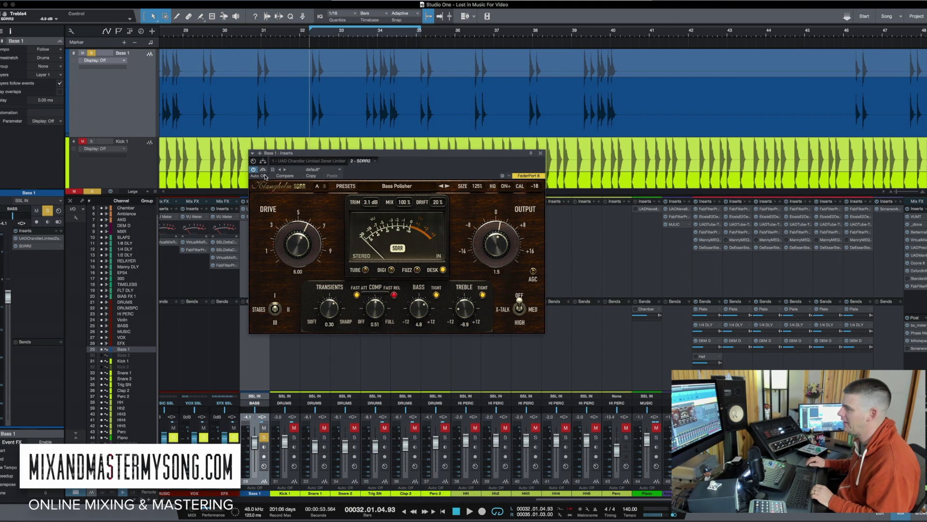
key("space")
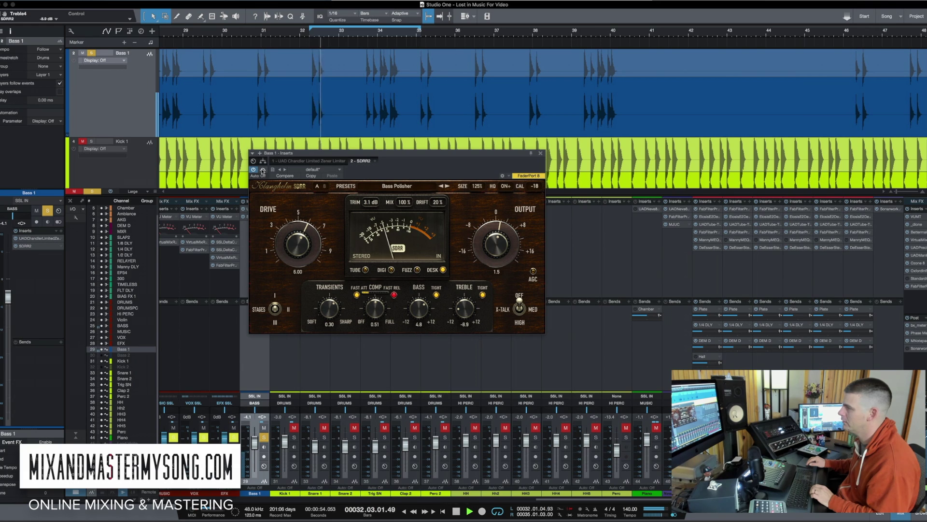
left_click(262, 170)
left_click(262, 170)
key("space")
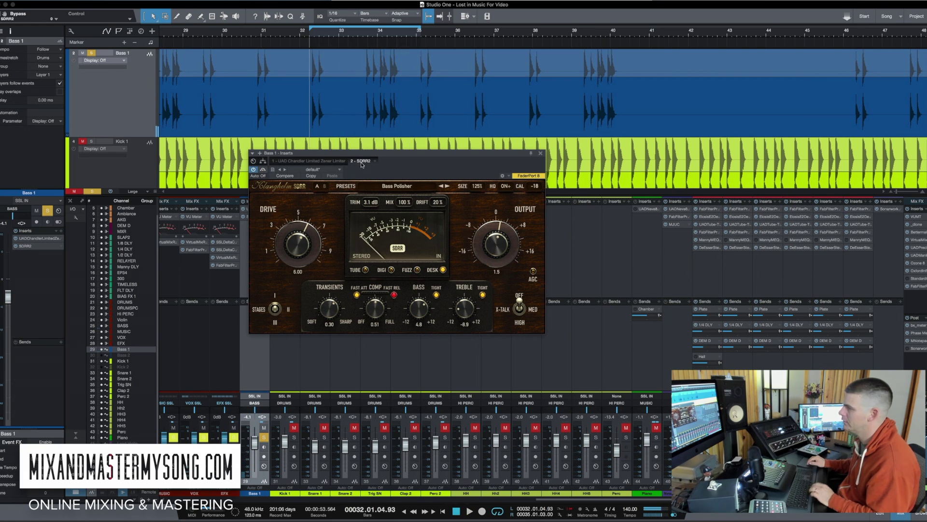